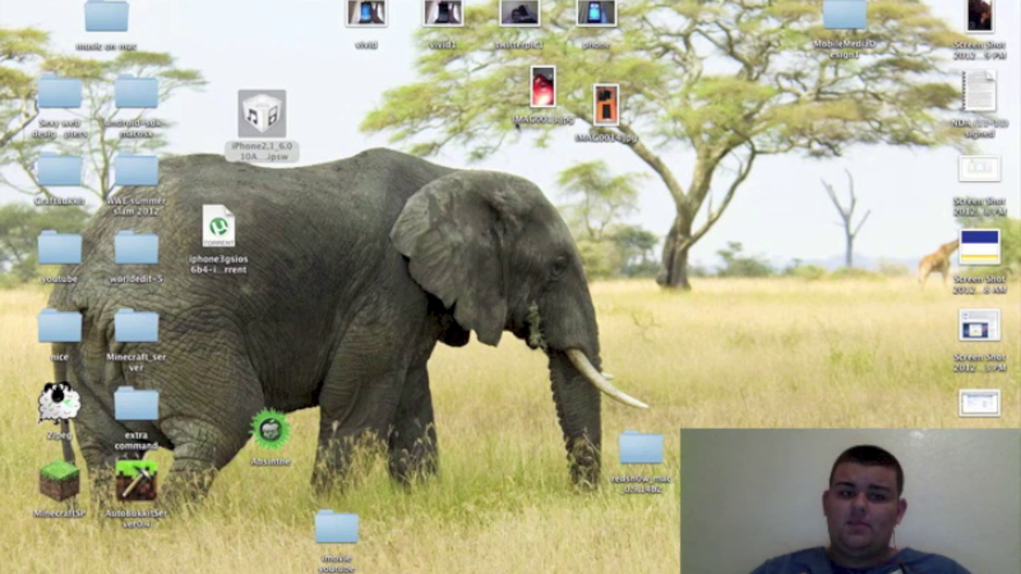
- Check the OS X version in About This Mac, then open Applications via Spotlight
{"action": "left_click", "coordinate": [17, 1]}
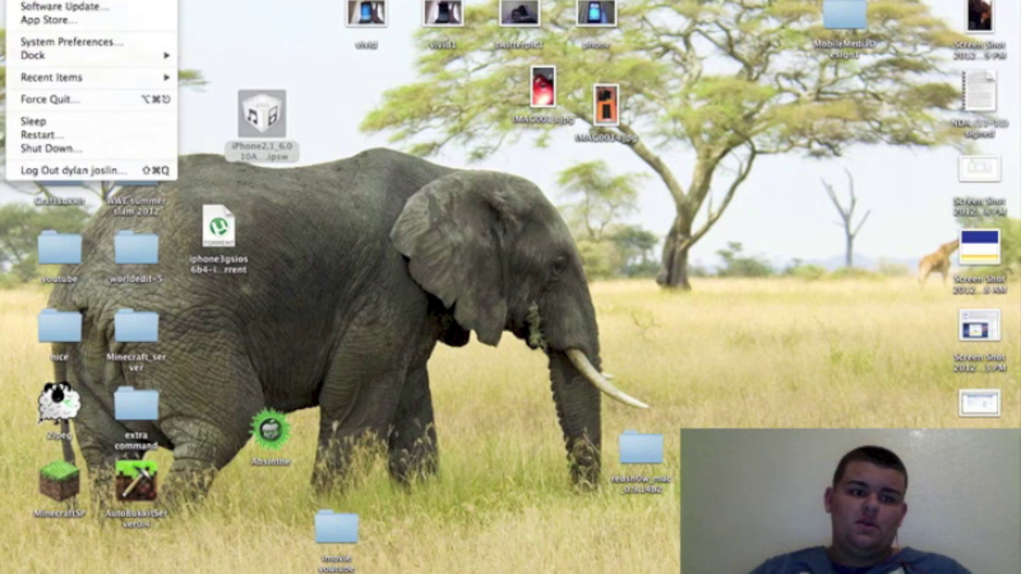
{"action": "left_click", "coordinate": [48, 0]}
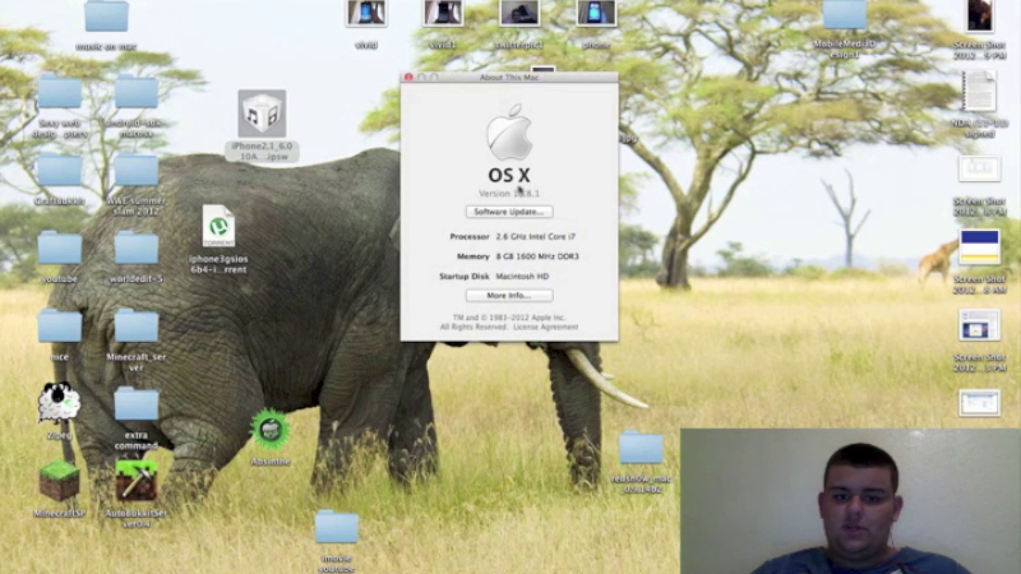
{"action": "left_click", "coordinate": [408, 77]}
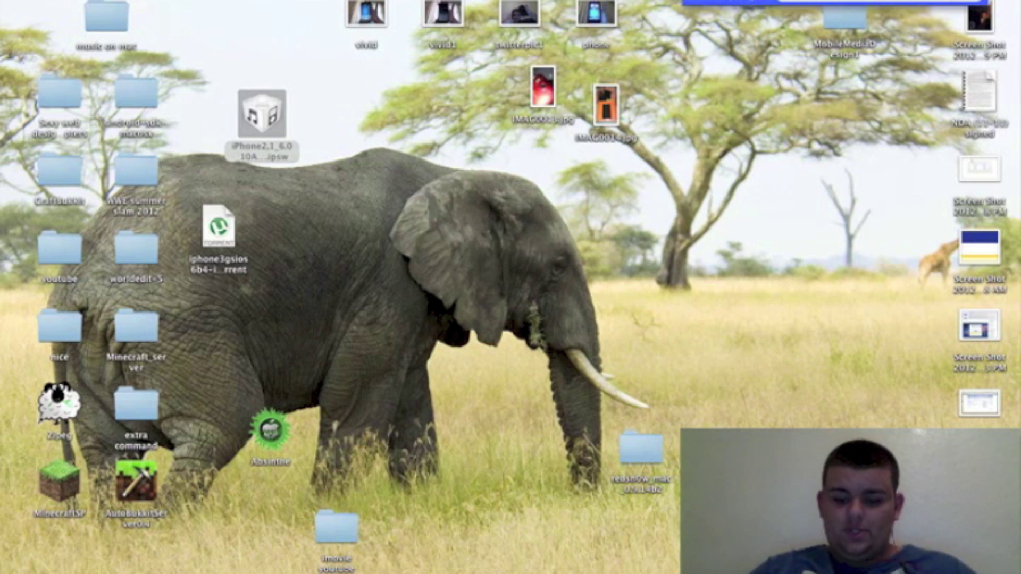
{"action": "type", "text": "app"}
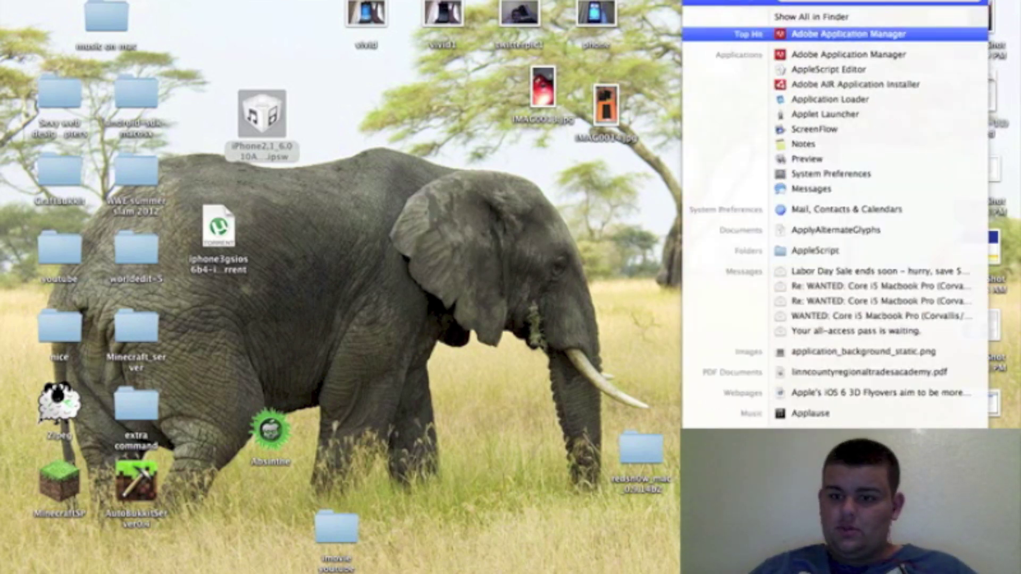
{"action": "key", "text": "BackSpace"}
{"action": "key", "text": "BackSpace"}
{"action": "key", "text": "BackSpace"}
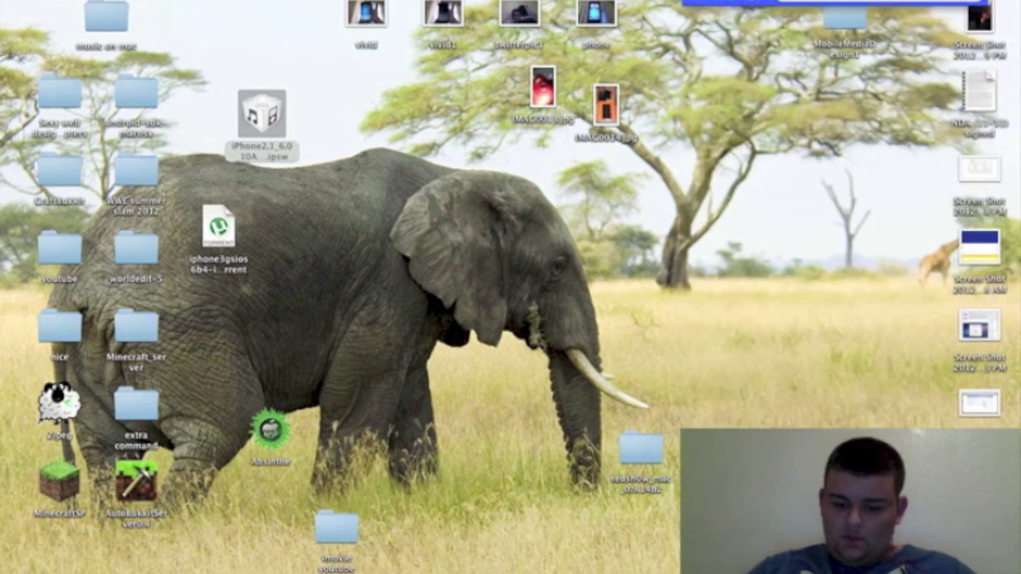
{"action": "type", "text": "applica"}
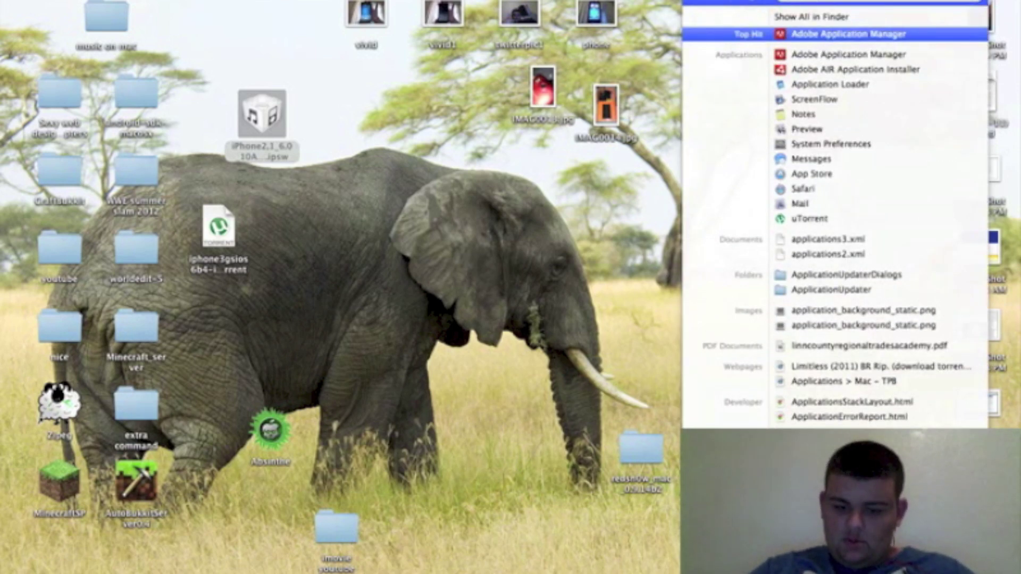
{"action": "type", "text": "tions"}
{"action": "key", "text": "Return"}
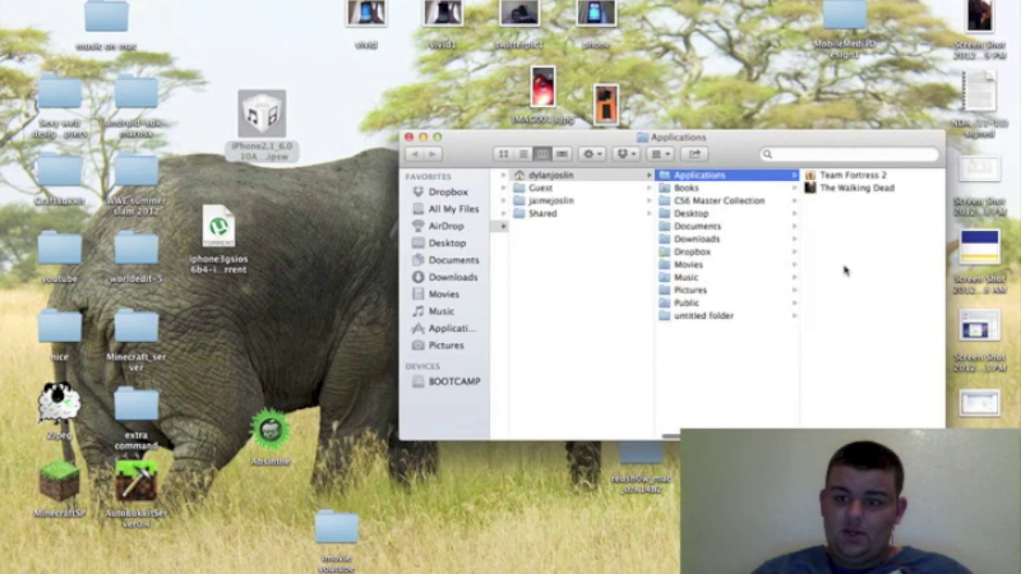
- Look inside the Documents folder, then go back up to the Users level
{"action": "left_click", "coordinate": [691, 291]}
{"action": "left_click", "coordinate": [695, 227]}
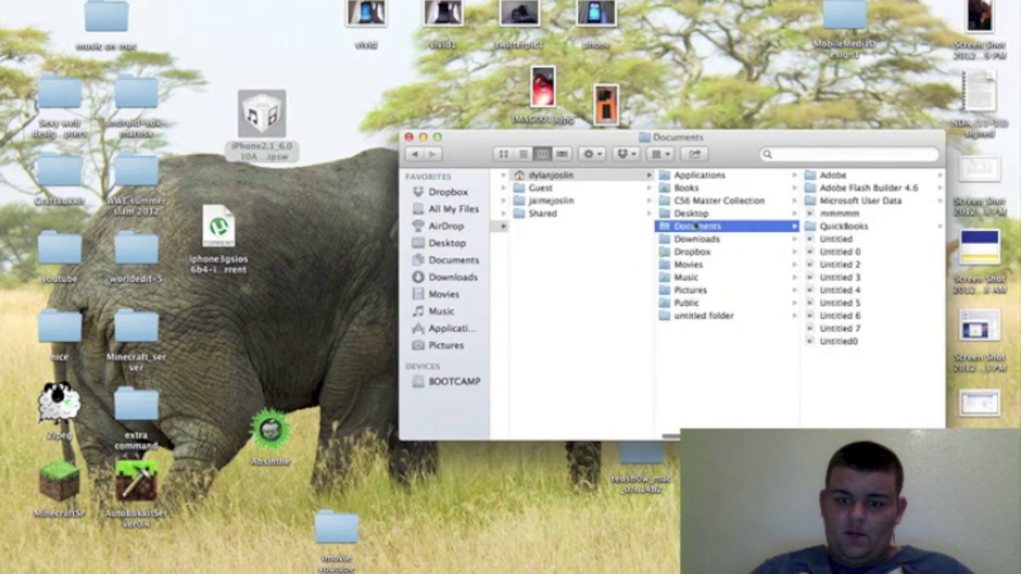
{"action": "key", "text": "Left"}
{"action": "key", "text": "Left"}
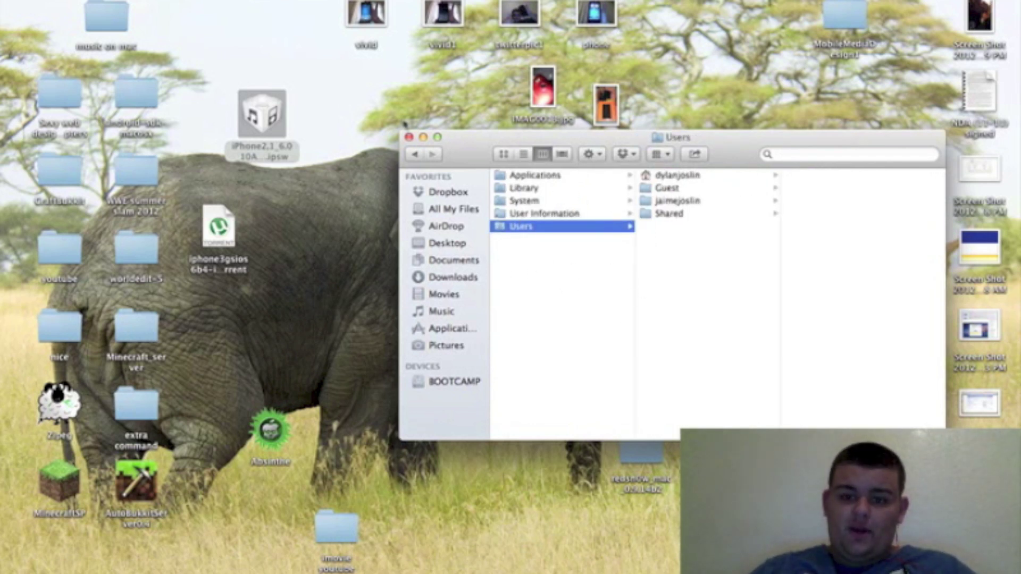
- Open BOOTCAMP > Users > the user's home folder and move the window left
{"action": "left_click", "coordinate": [450, 384]}
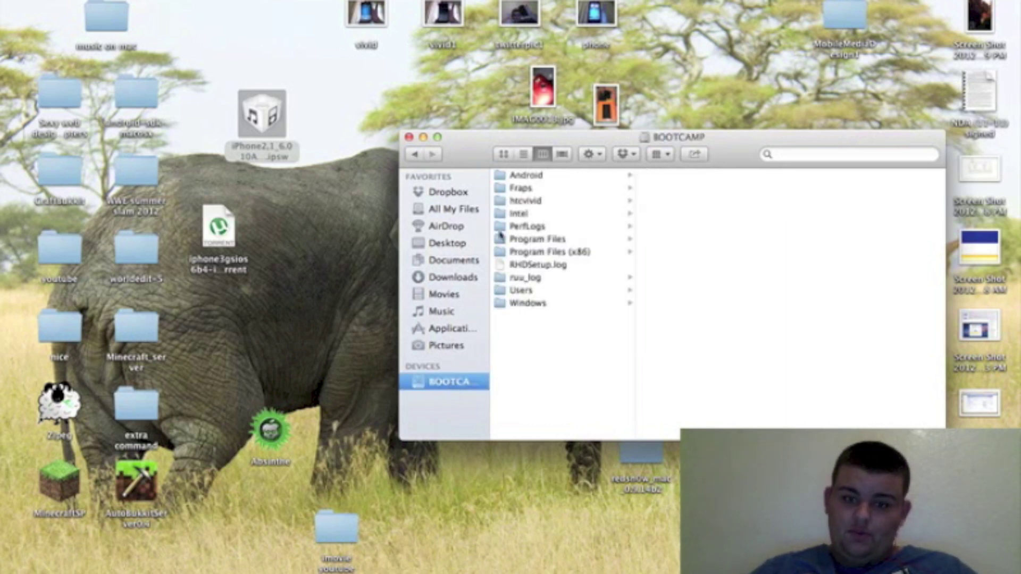
{"action": "left_click", "coordinate": [531, 182]}
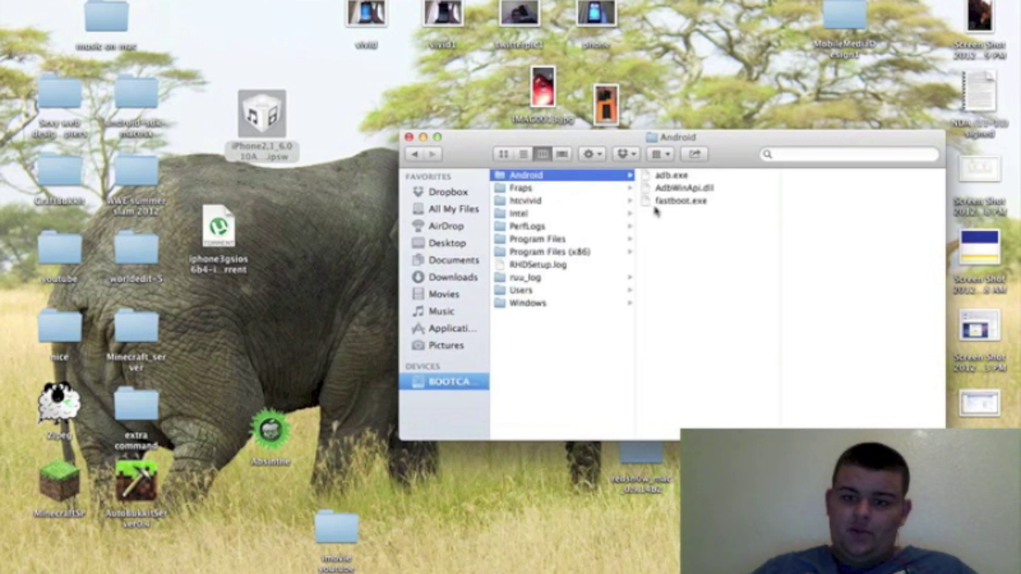
{"action": "left_click", "coordinate": [529, 189]}
{"action": "left_click", "coordinate": [527, 227]}
{"action": "left_click", "coordinate": [530, 293]}
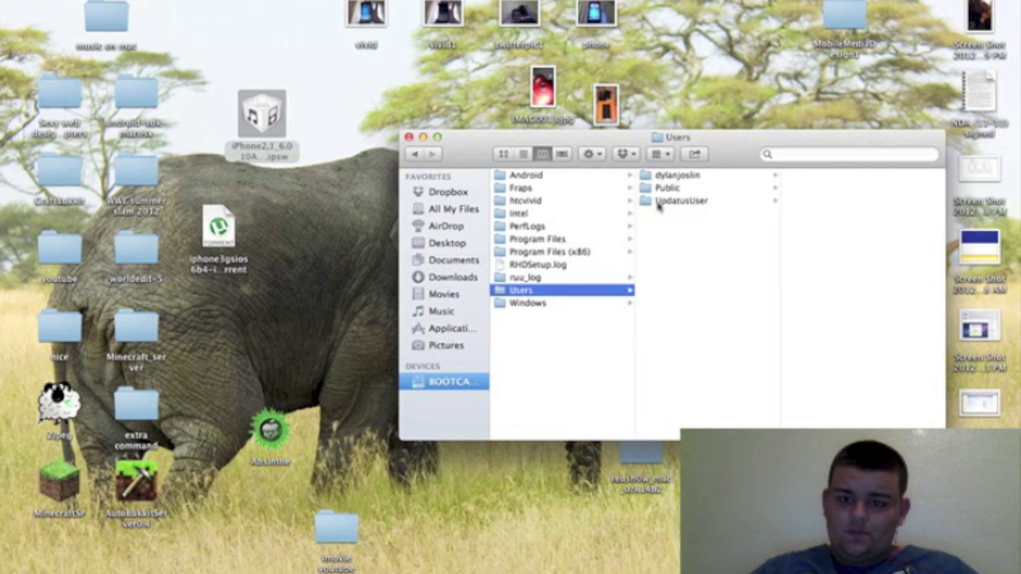
{"action": "left_click", "coordinate": [693, 182]}
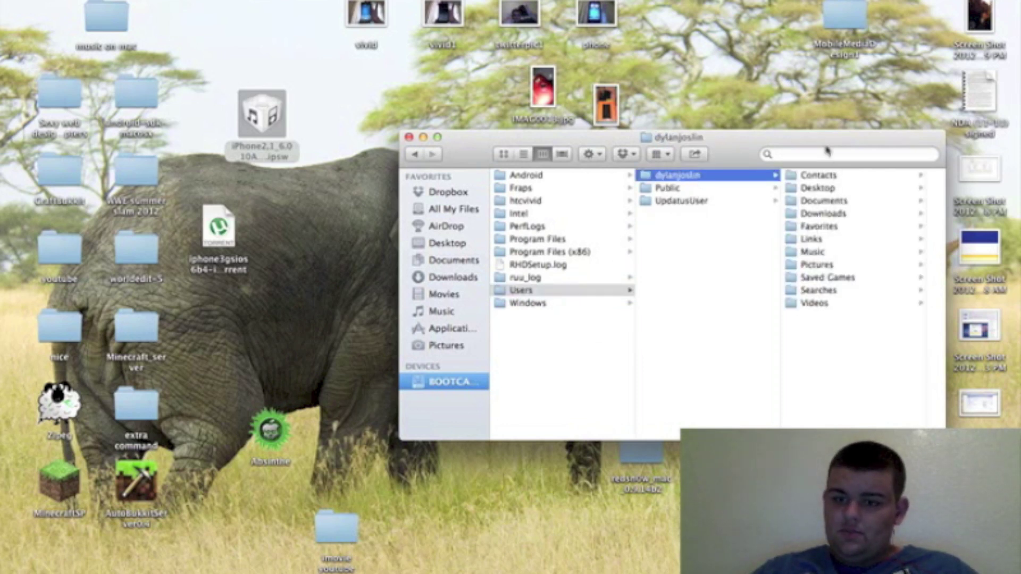
{"action": "mouse_move", "coordinate": [827, 151]}
{"action": "left_mouse_down"}
{"action": "mouse_move", "coordinate": [732, 142]}
{"action": "mouse_move", "coordinate": [641, 149]}
{"action": "left_mouse_up"}
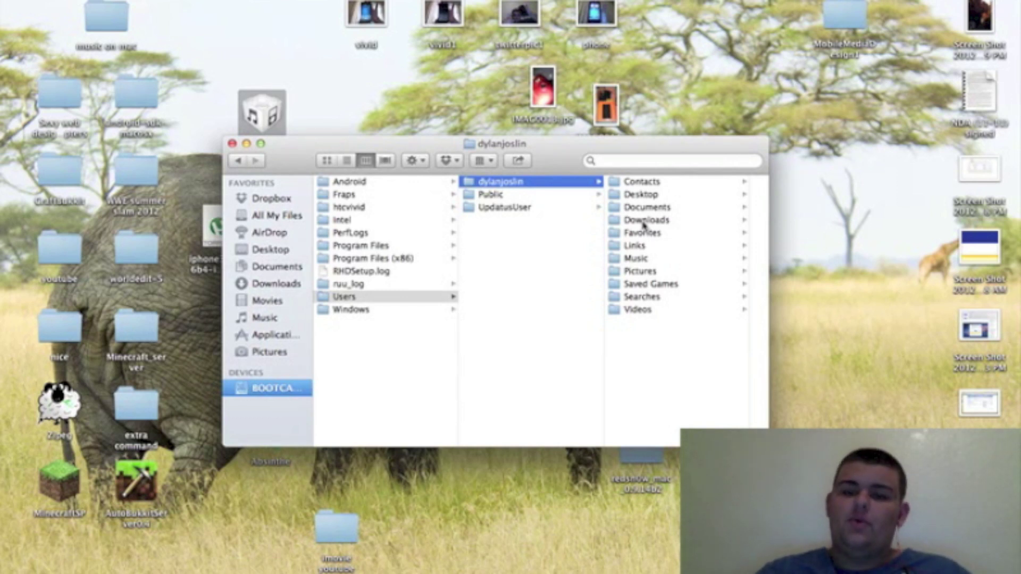
- Open the .mp4 movie in Downloads > The Lucky One (2012)
{"action": "left_click", "coordinate": [645, 222]}
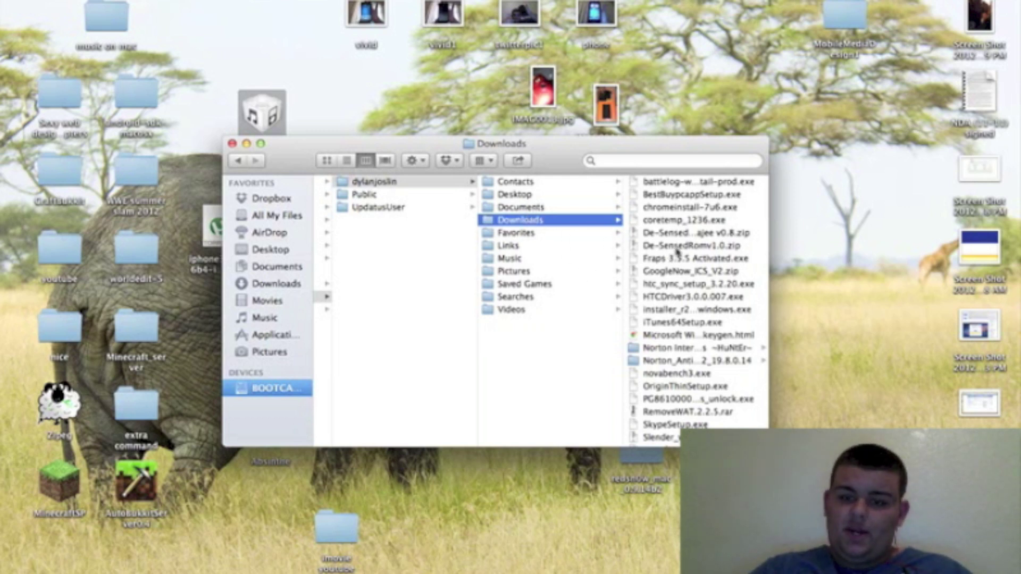
{"action": "scroll", "coordinate": [676, 251], "scroll_direction": "down", "scroll_amount": 1}
{"action": "scroll", "coordinate": [677, 252], "scroll_direction": "down", "scroll_amount": 2}
{"action": "scroll", "coordinate": [676, 251], "scroll_direction": "down", "scroll_amount": 3}
{"action": "scroll", "coordinate": [678, 252], "scroll_direction": "up", "scroll_amount": 2}
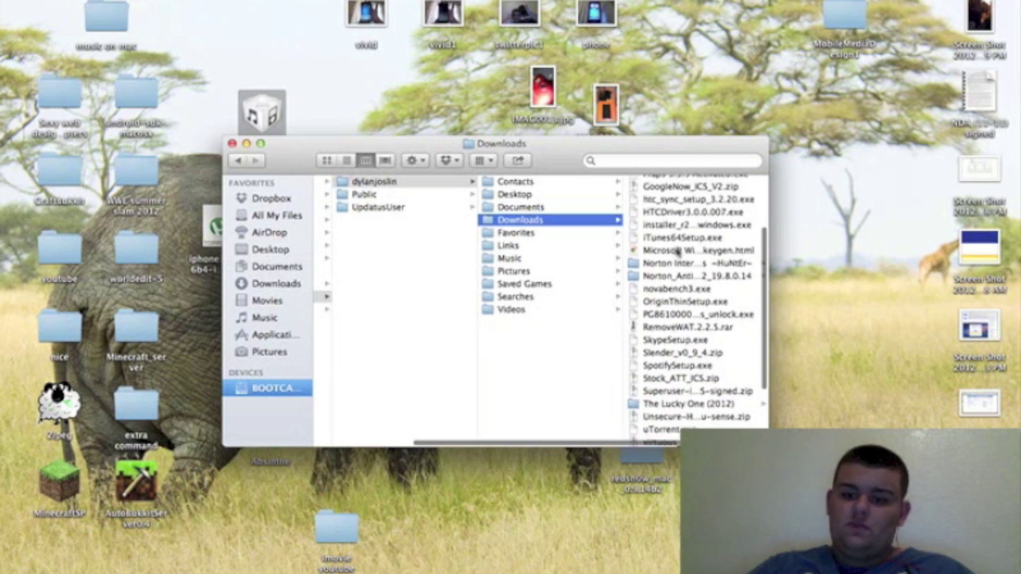
{"action": "scroll", "coordinate": [677, 251], "scroll_direction": "down", "scroll_amount": 3}
{"action": "scroll", "coordinate": [677, 251], "scroll_direction": "down", "scroll_amount": 1}
{"action": "scroll", "coordinate": [676, 251], "scroll_direction": "up", "scroll_amount": 5}
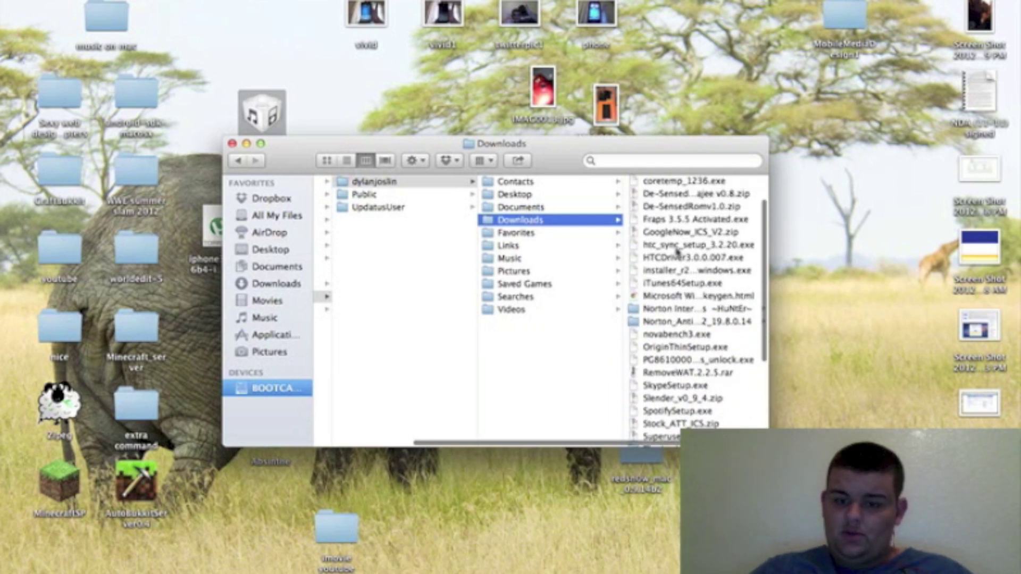
{"action": "scroll", "coordinate": [677, 251], "scroll_direction": "up", "scroll_amount": 1}
{"action": "scroll", "coordinate": [677, 251], "scroll_direction": "up", "scroll_amount": 2}
{"action": "scroll", "coordinate": [677, 251], "scroll_direction": "down", "scroll_amount": 5}
{"action": "scroll", "coordinate": [677, 250], "scroll_direction": "up", "scroll_amount": 1}
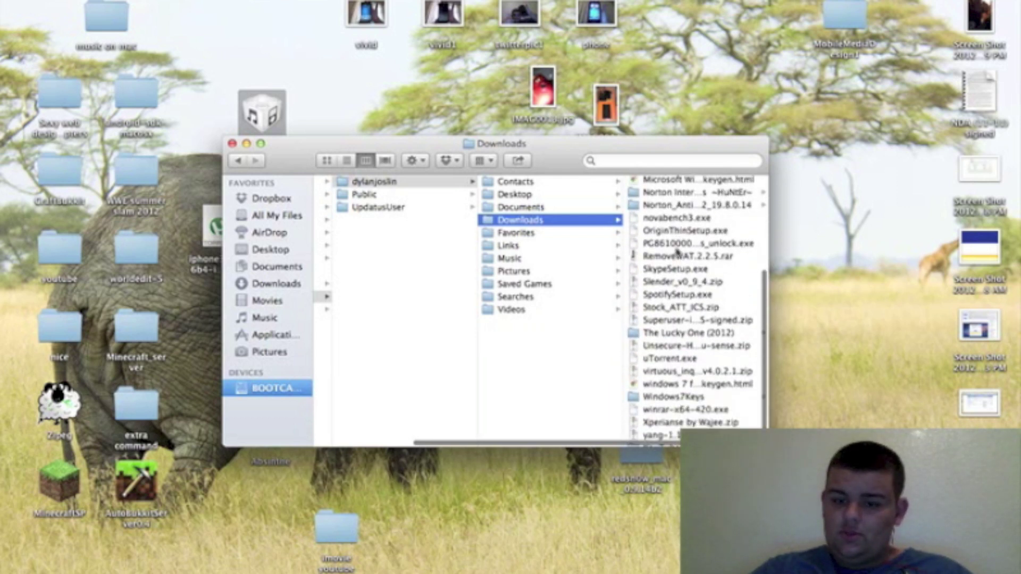
{"action": "scroll", "coordinate": [678, 253], "scroll_direction": "down", "scroll_amount": 1}
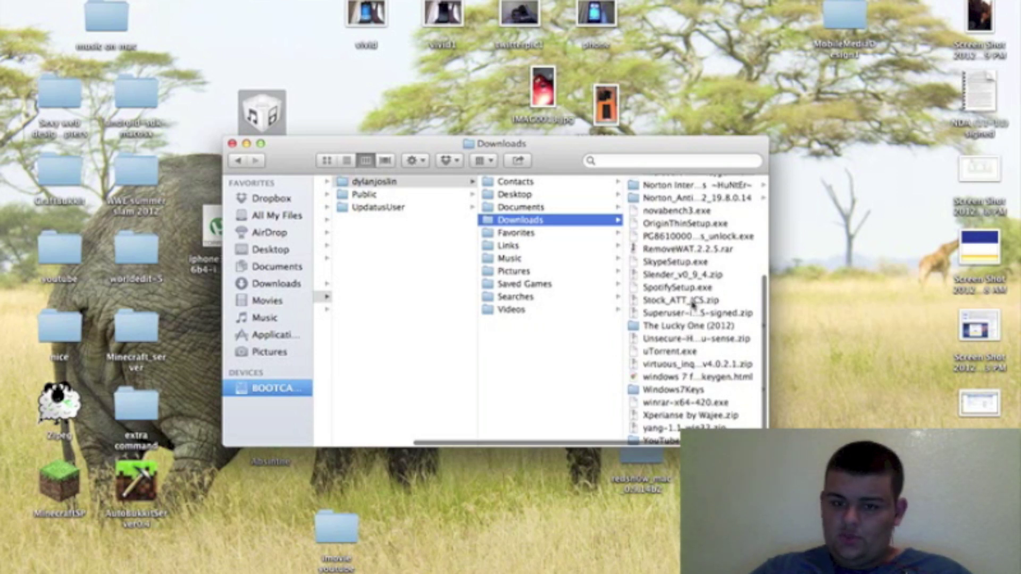
{"action": "scroll", "coordinate": [693, 302], "scroll_direction": "up", "scroll_amount": 3}
{"action": "scroll", "coordinate": [693, 302], "scroll_direction": "up", "scroll_amount": 2}
{"action": "scroll", "coordinate": [694, 304], "scroll_direction": "up", "scroll_amount": 1}
{"action": "scroll", "coordinate": [694, 305], "scroll_direction": "up", "scroll_amount": 1}
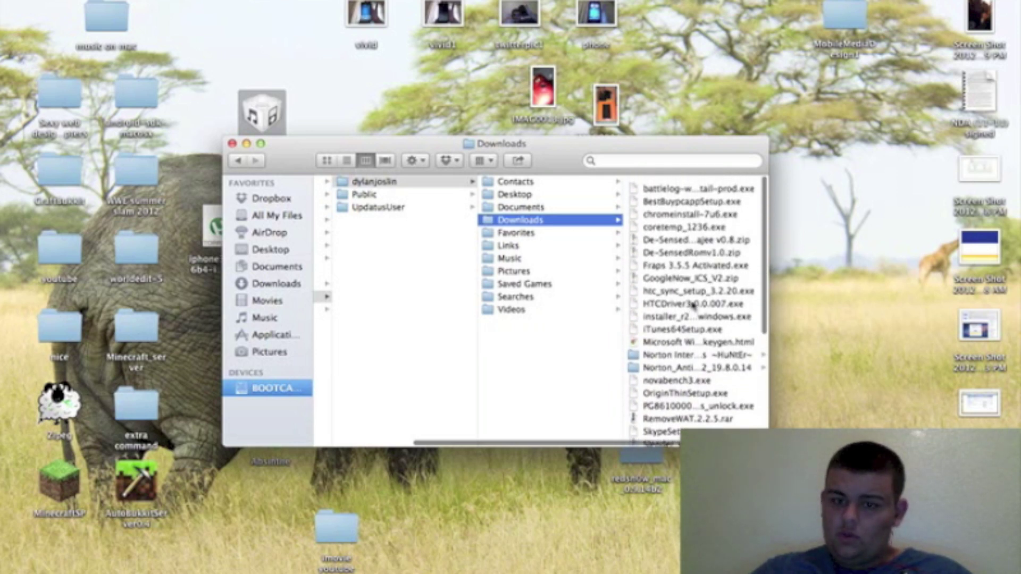
{"action": "scroll", "coordinate": [693, 307], "scroll_direction": "down", "scroll_amount": 5}
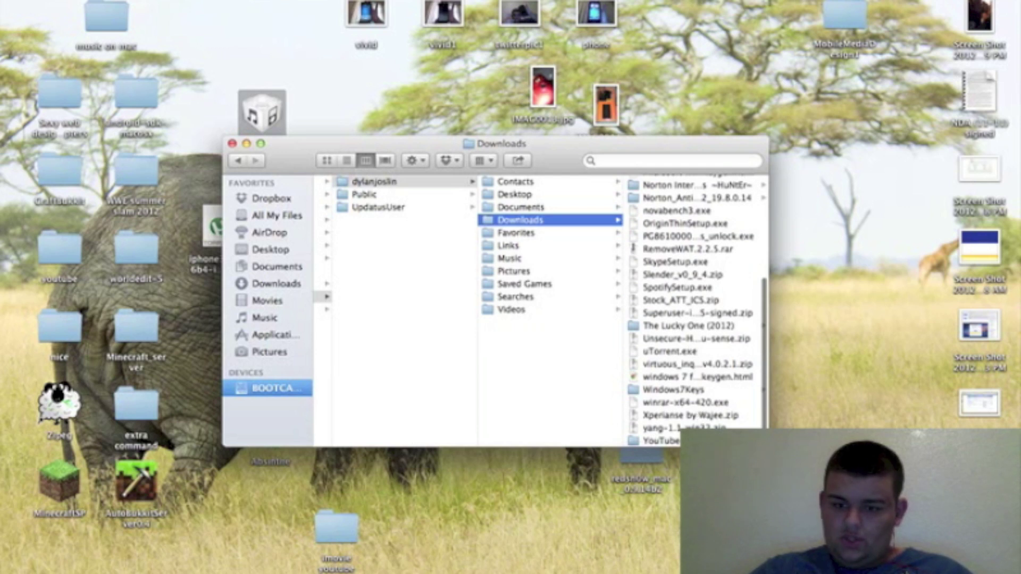
{"action": "left_click", "coordinate": [697, 327]}
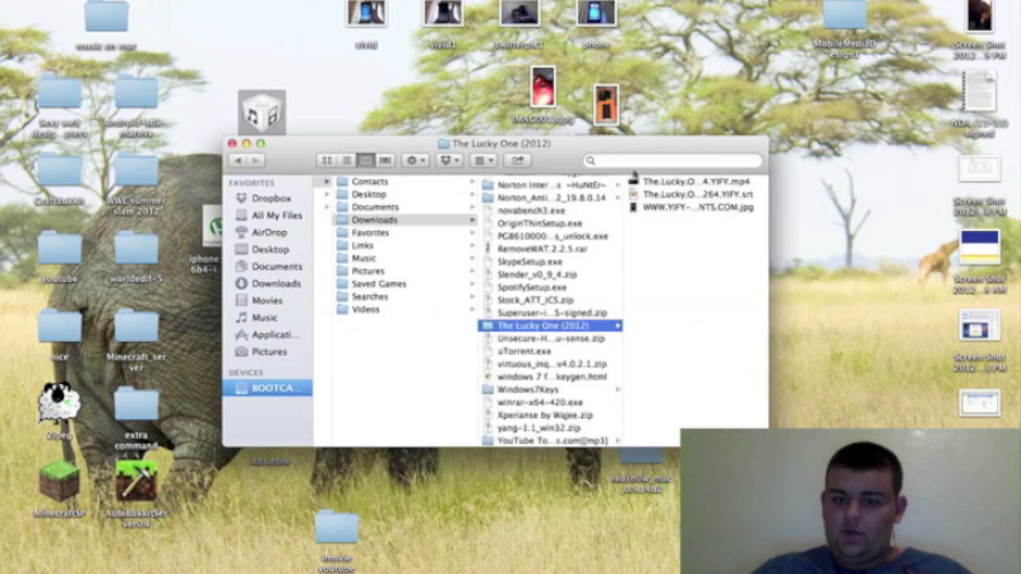
{"action": "left_click", "coordinate": [707, 184]}
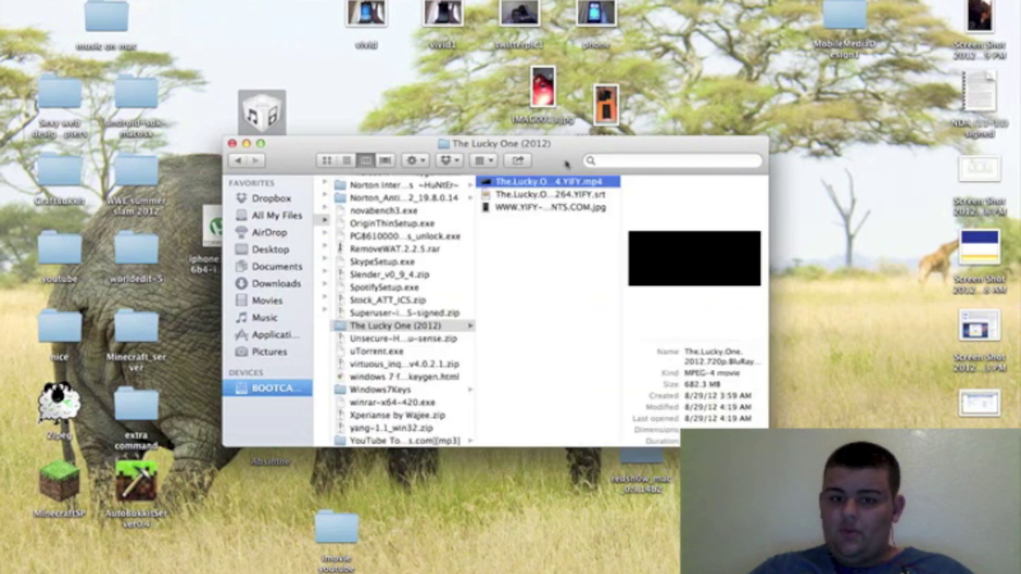
{"action": "double_click", "coordinate": [571, 182]}
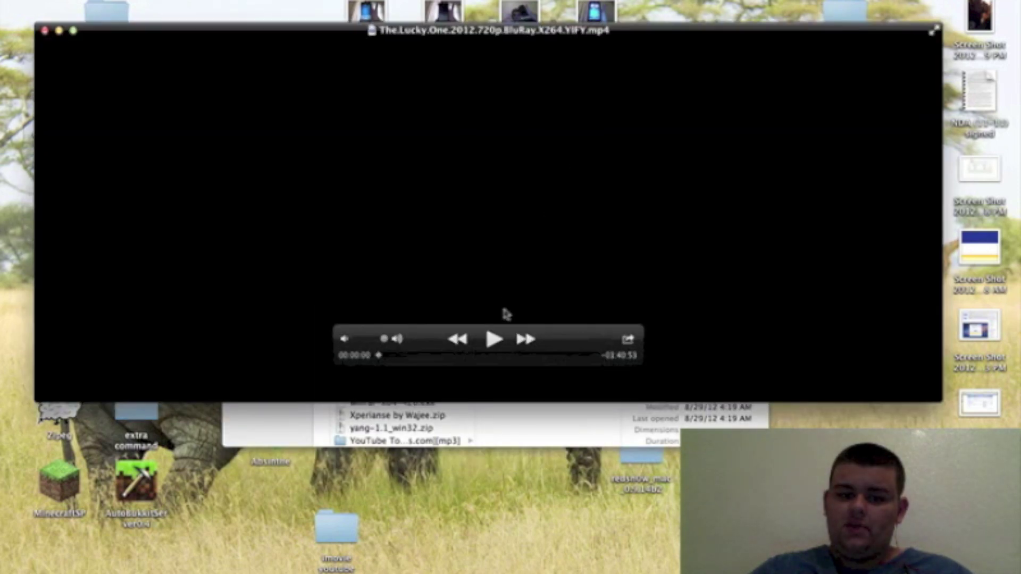
- Play the movie, skip to about 5:07, pause, and close the QuickTime window
{"action": "left_click", "coordinate": [491, 338]}
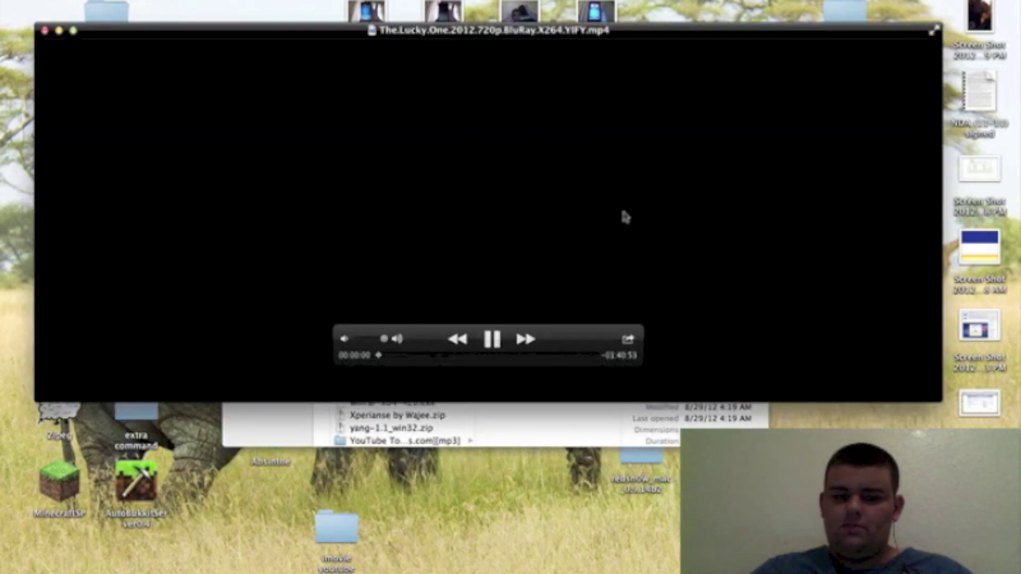
{"action": "left_click", "coordinate": [390, 357]}
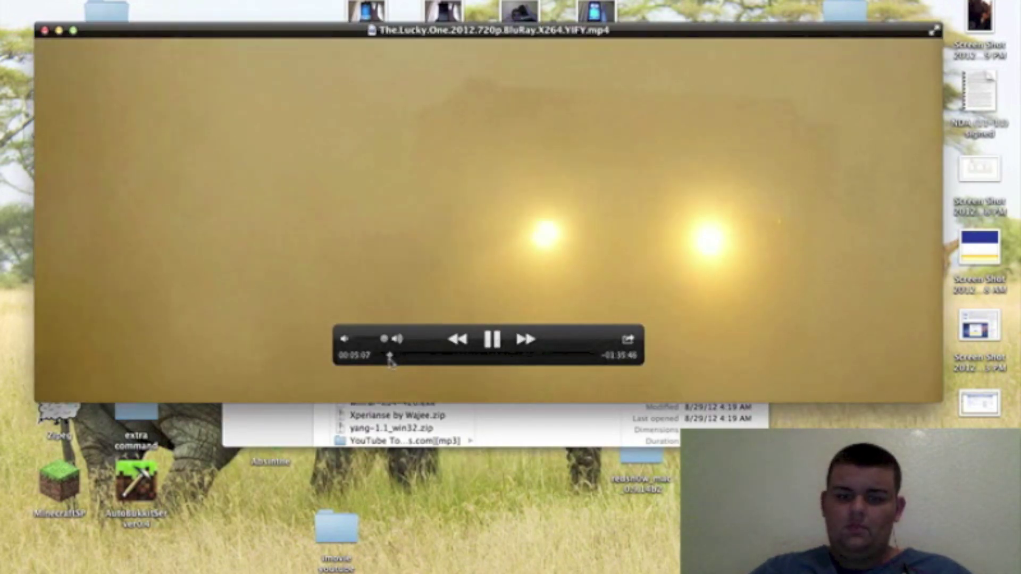
{"action": "left_click", "coordinate": [493, 342]}
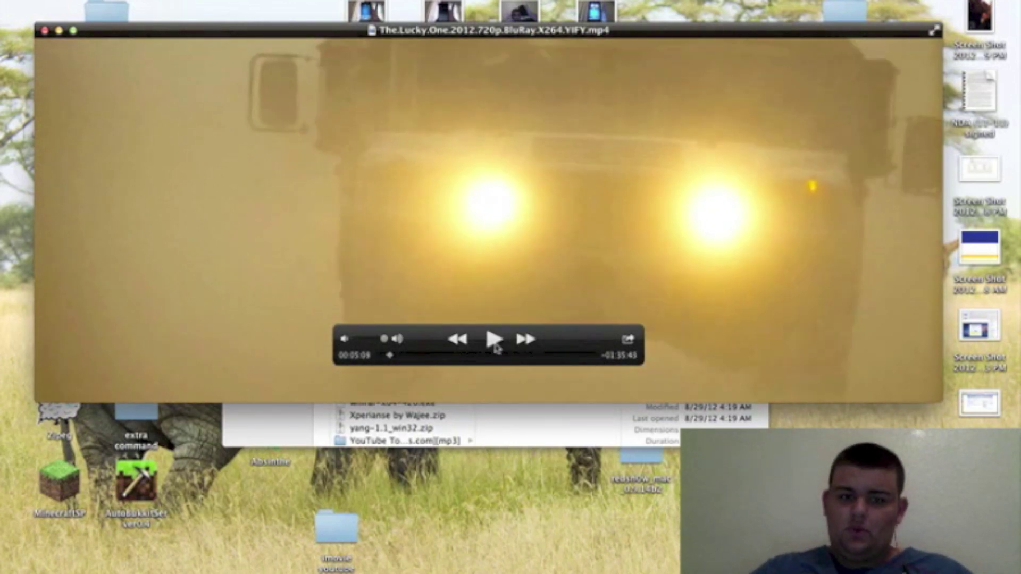
{"action": "left_click", "coordinate": [44, 31]}
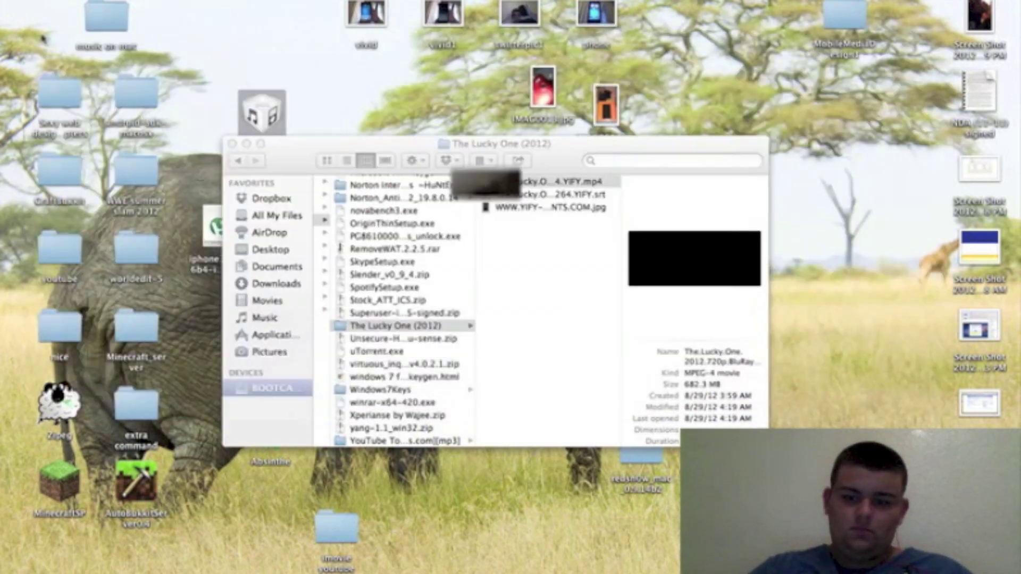